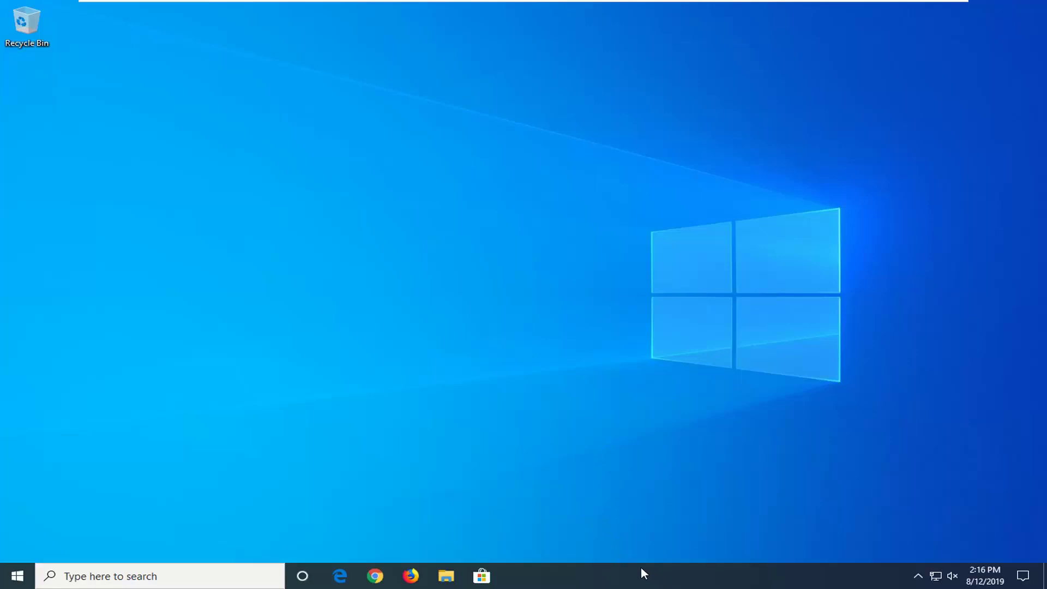
# Open Task Manager from the taskbar, switch to Startup, and select VMware Tools Core Service.
pyautogui.rightClick(627, 574)
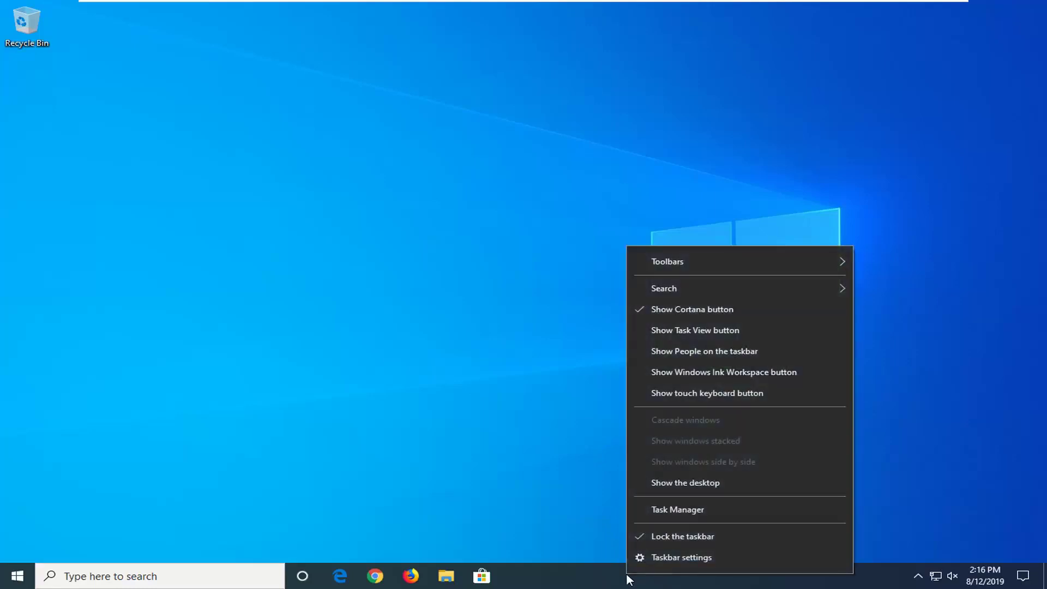
pyautogui.click(652, 507)
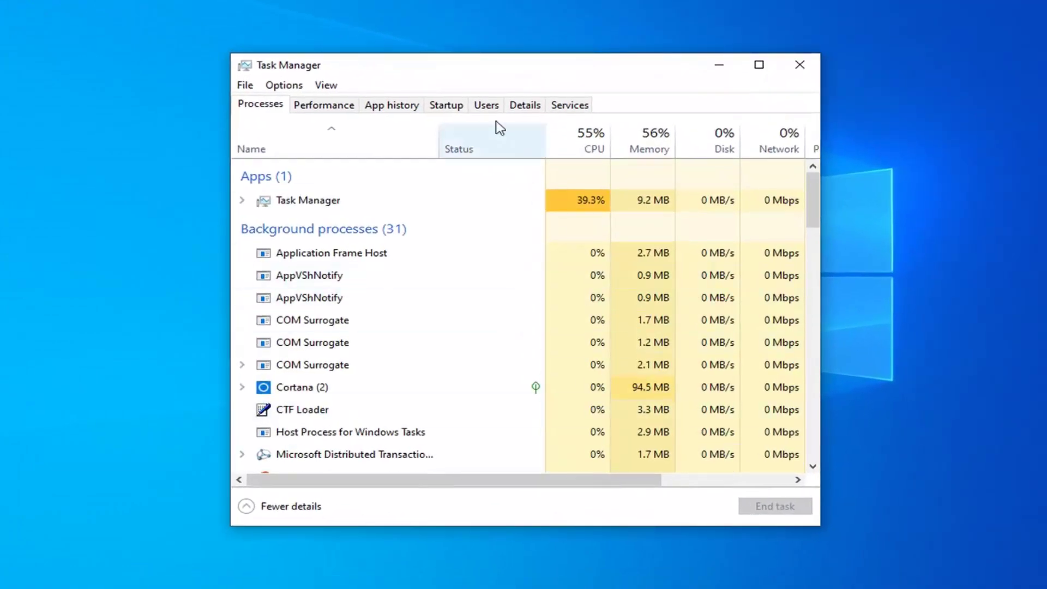
pyautogui.click(460, 108)
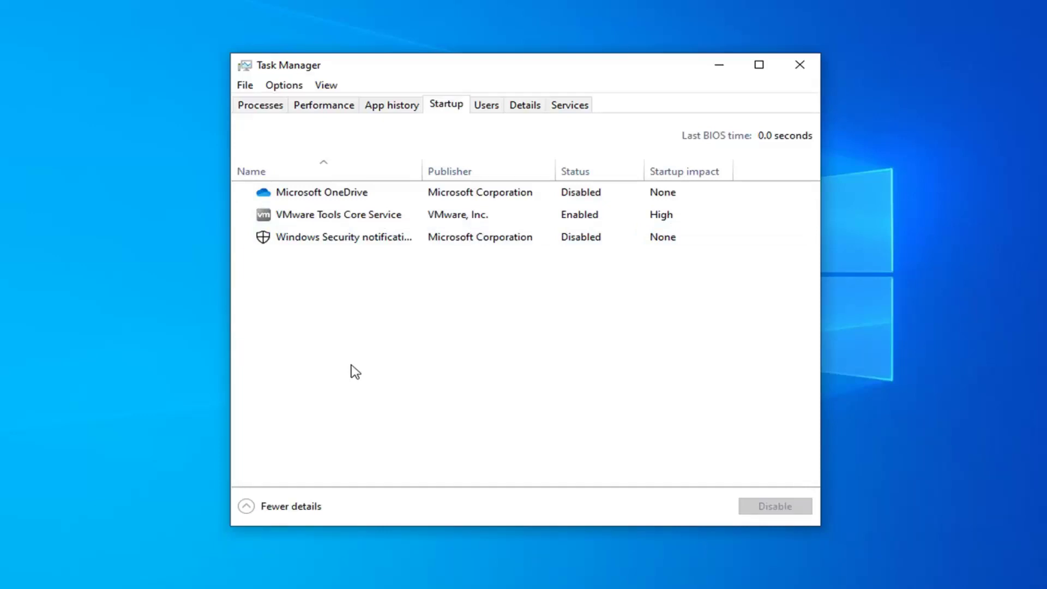
pyautogui.click(306, 215)
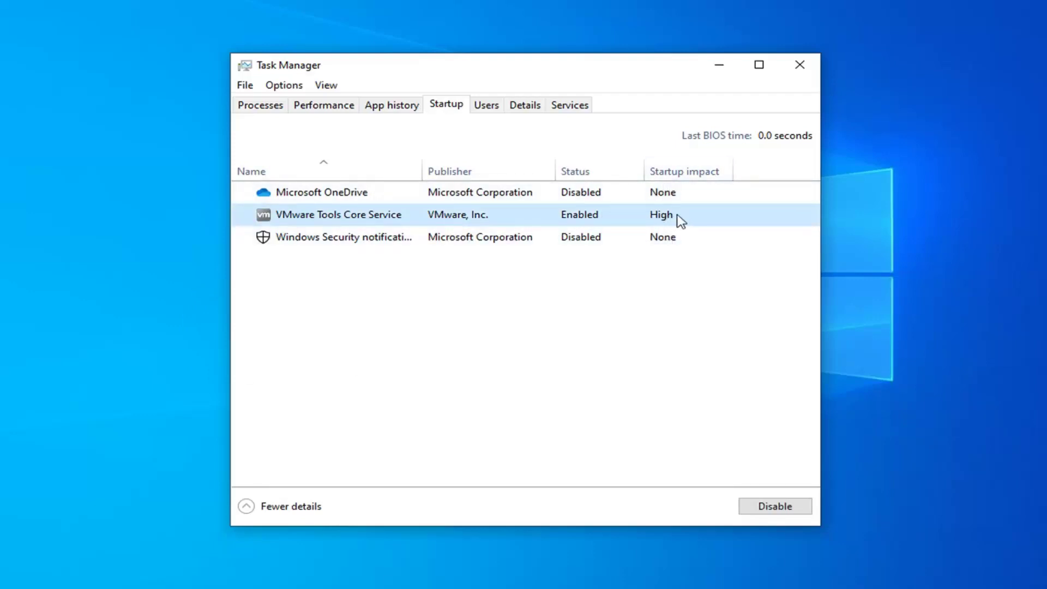
# Check the OneDrive and VMware Tools Core Service startup entries, leave them enabled, and close Task Manager.
pyautogui.click(581, 192)
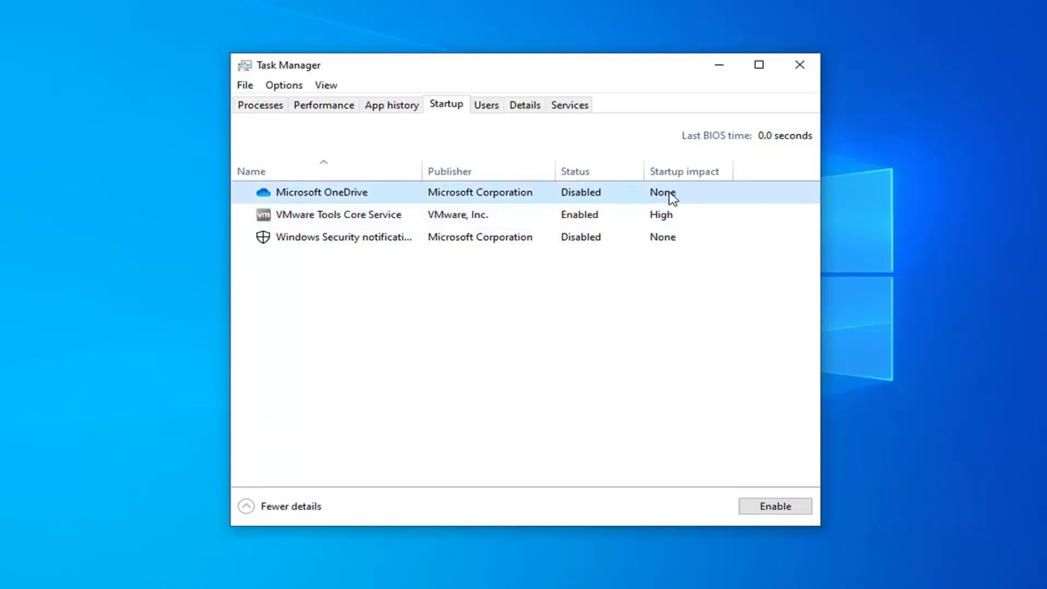
pyautogui.click(337, 215)
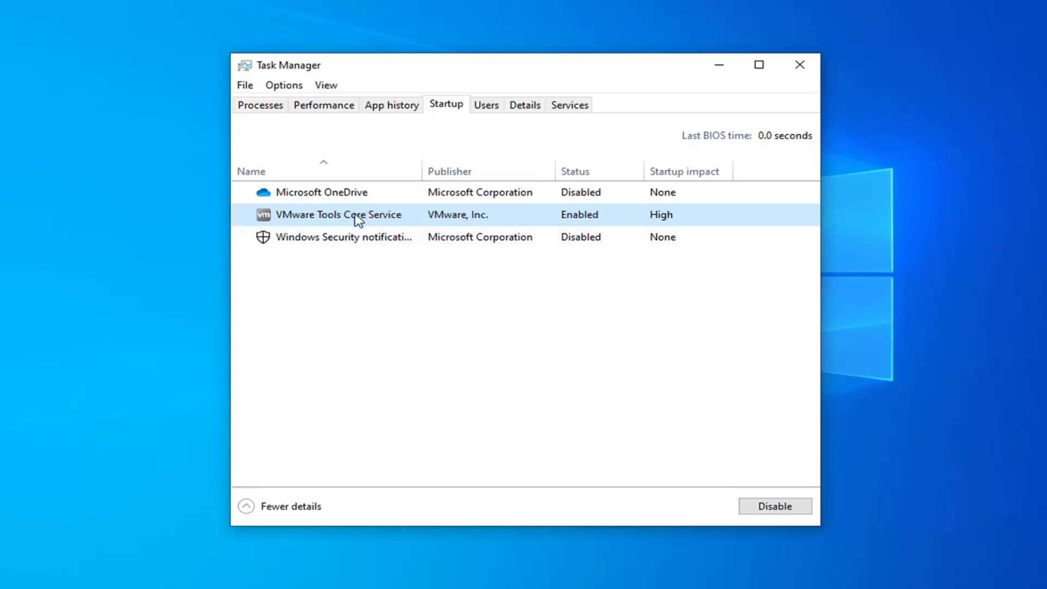
pyautogui.click(780, 507)
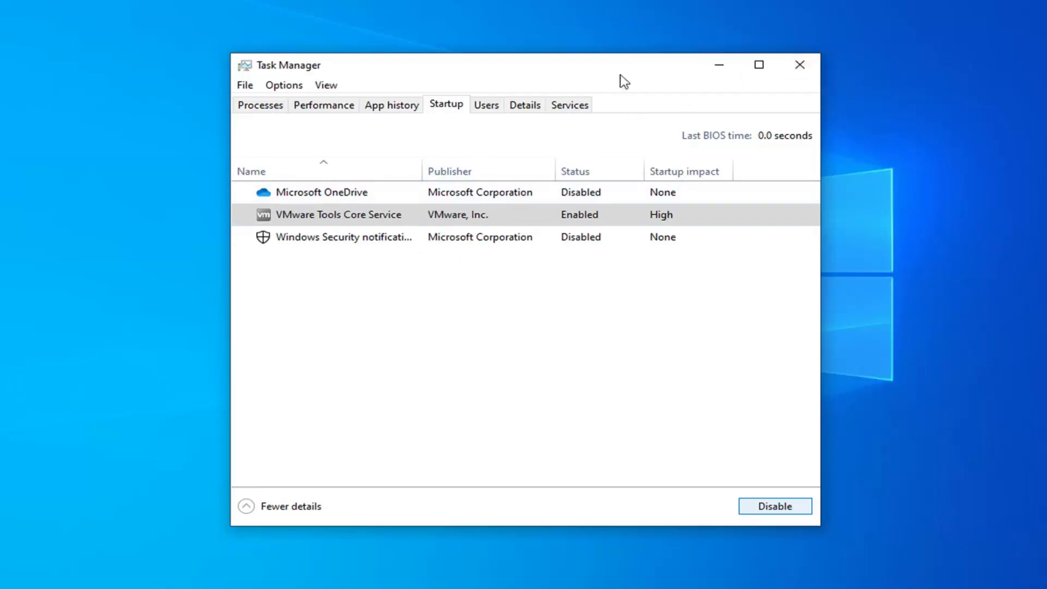
pyautogui.click(799, 65)
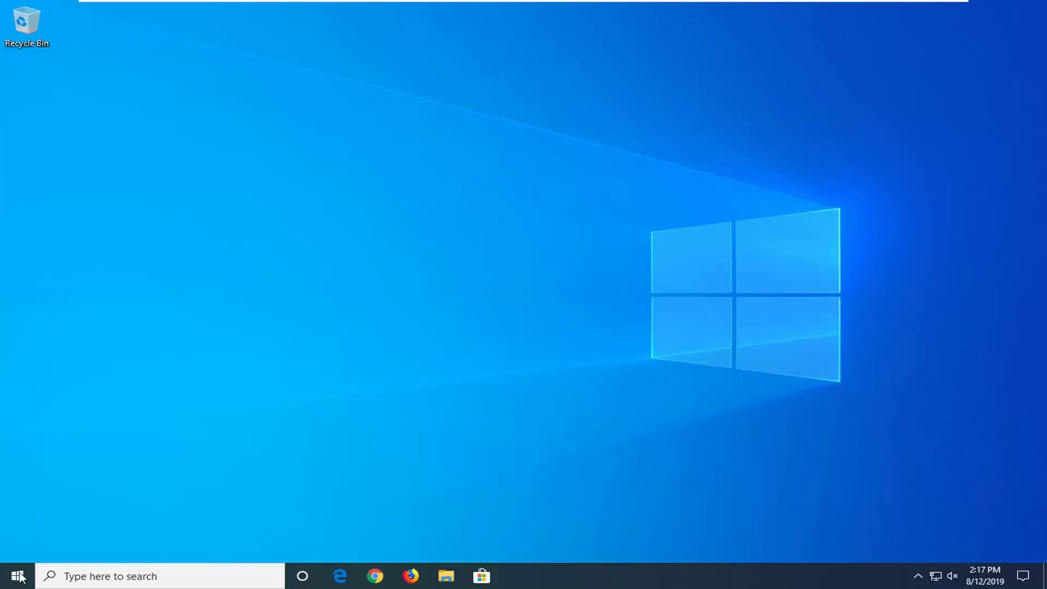
# Search for Control Panel, keep it in Large icons view, and open Power Options.
pyautogui.click(18, 576)
pyautogui.write('control panel')
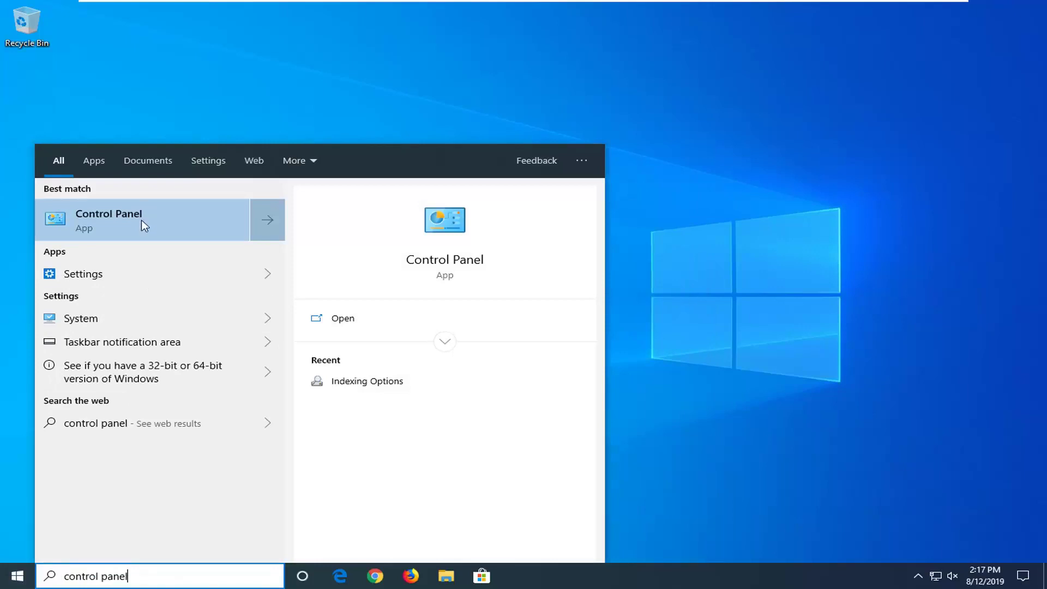
pyautogui.click(143, 222)
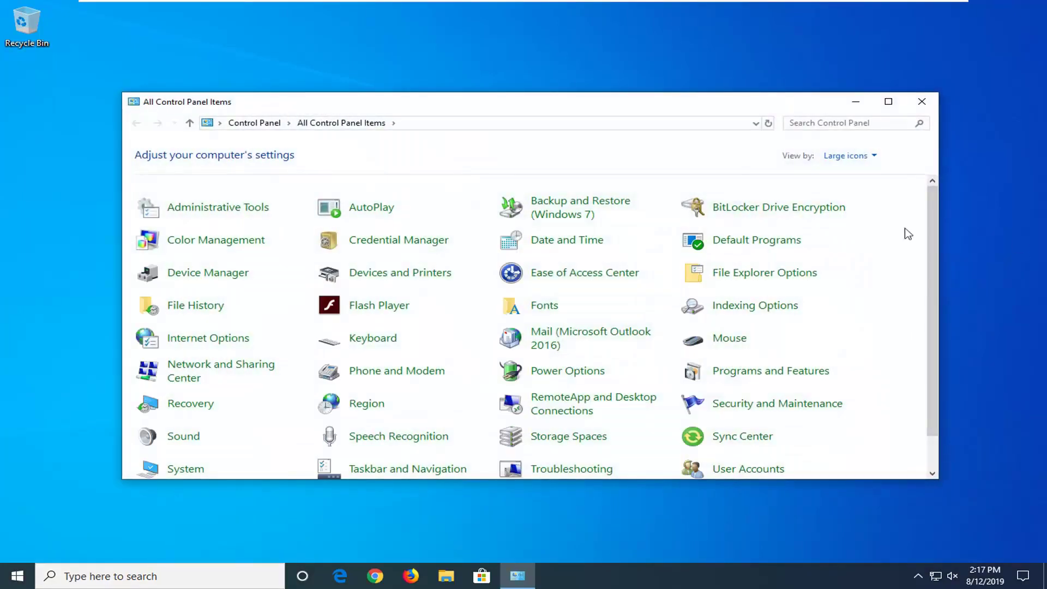
pyautogui.click(851, 156)
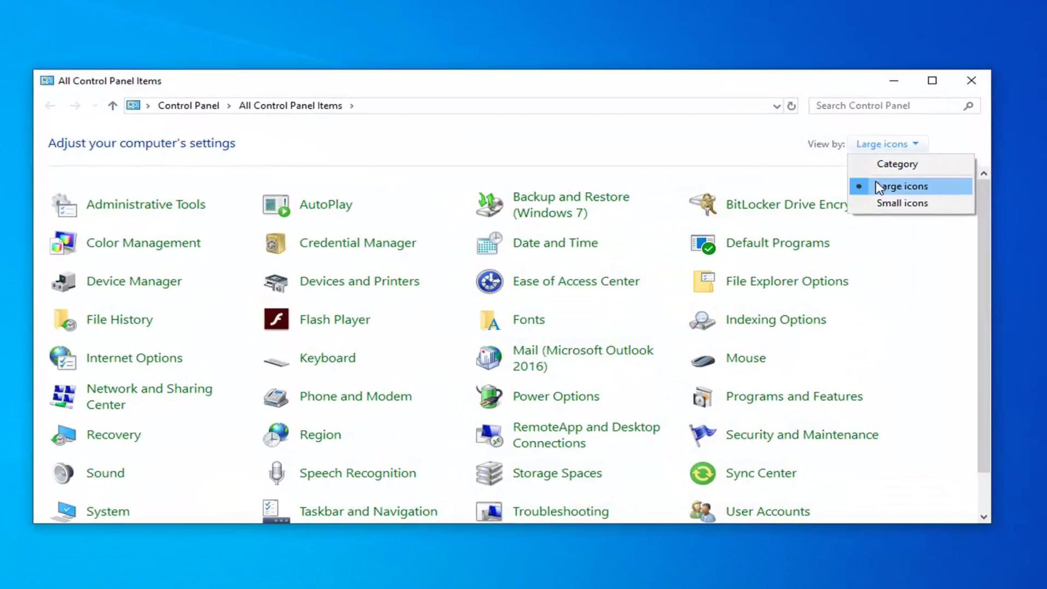
pyautogui.click(862, 191)
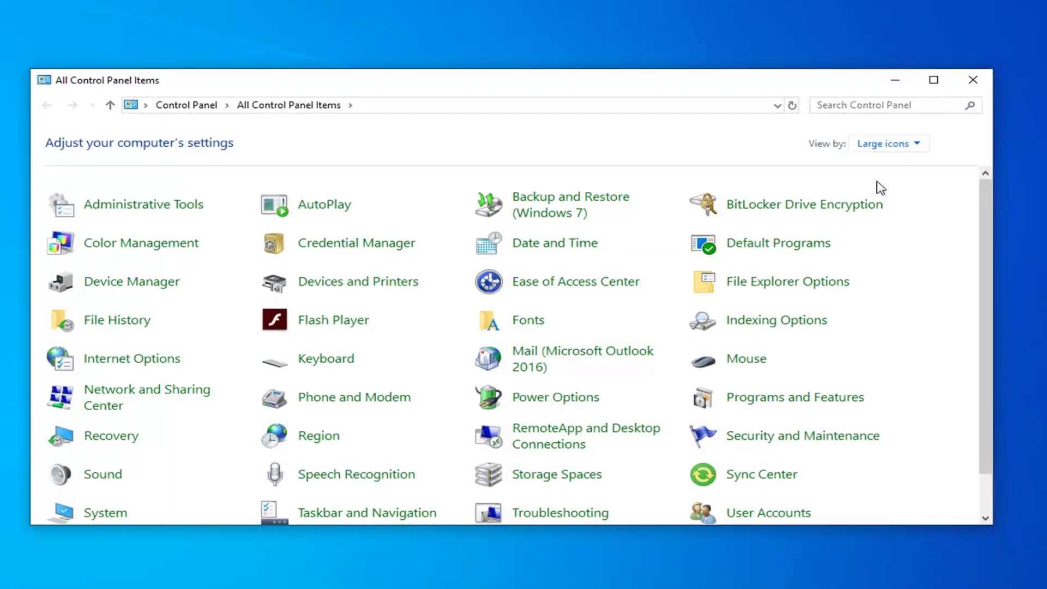
pyautogui.click(562, 404)
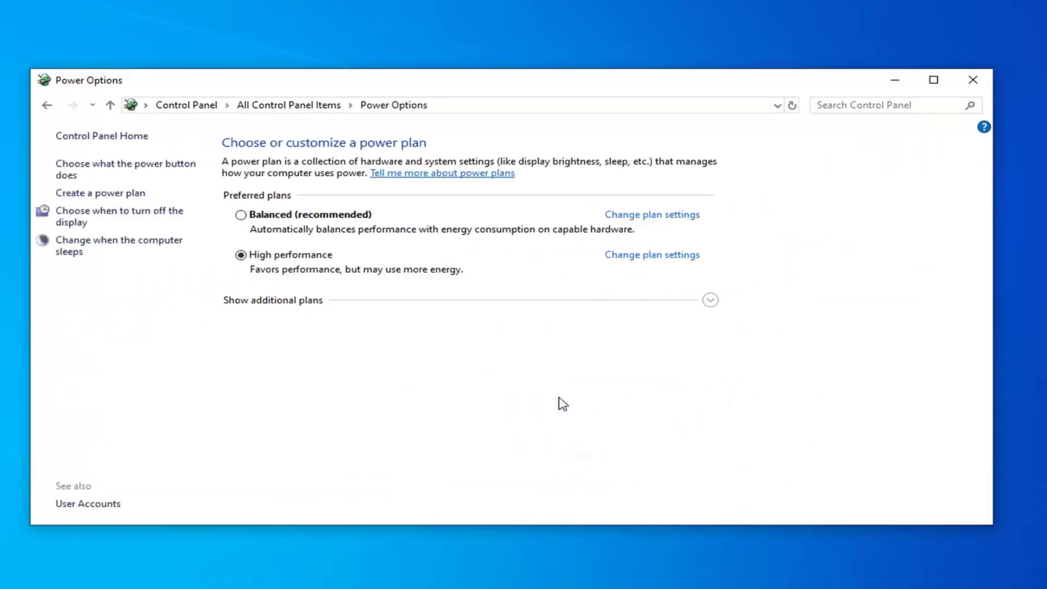
# Show the 'Choose what the power button does' page, with the power button set to Shut down.
pyautogui.click(97, 172)
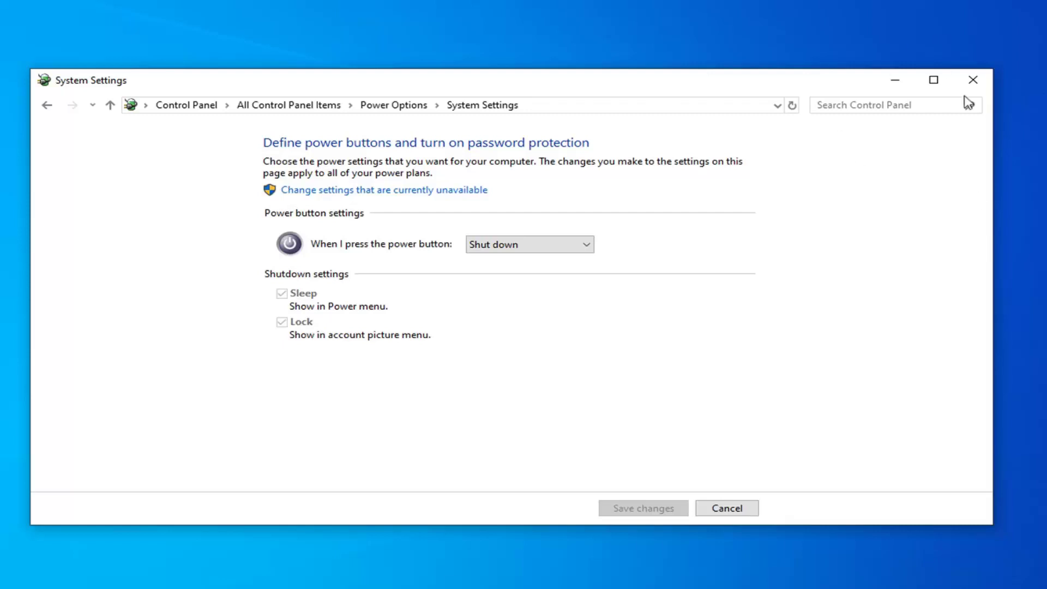
# Close System Settings, find 'adjust performance', centre Performance Options, and show its Advanced tab.
pyautogui.click(972, 80)
pyautogui.click(2, 585)
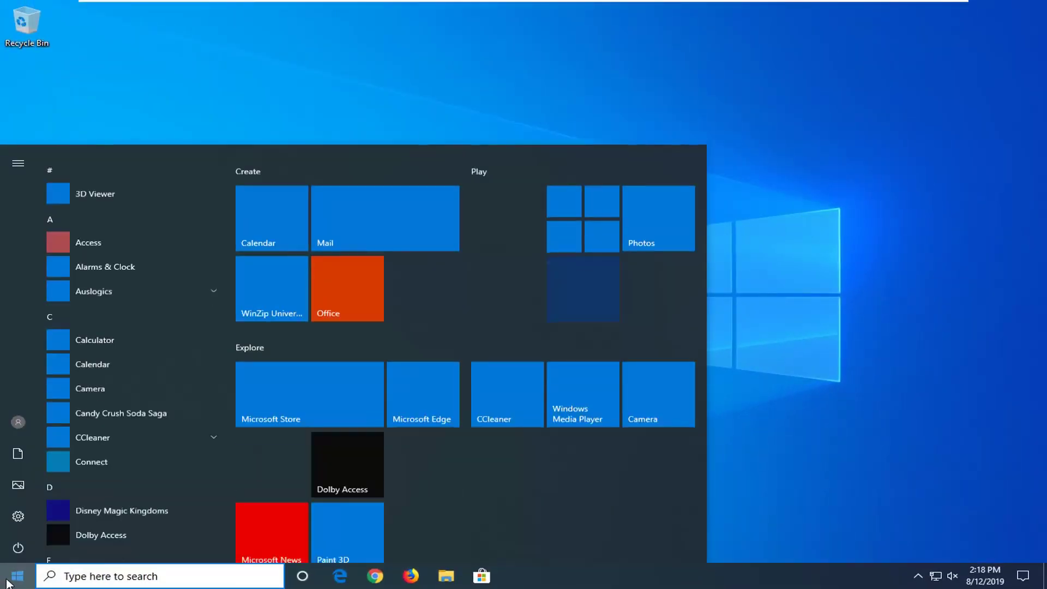
pyautogui.write('adjust')
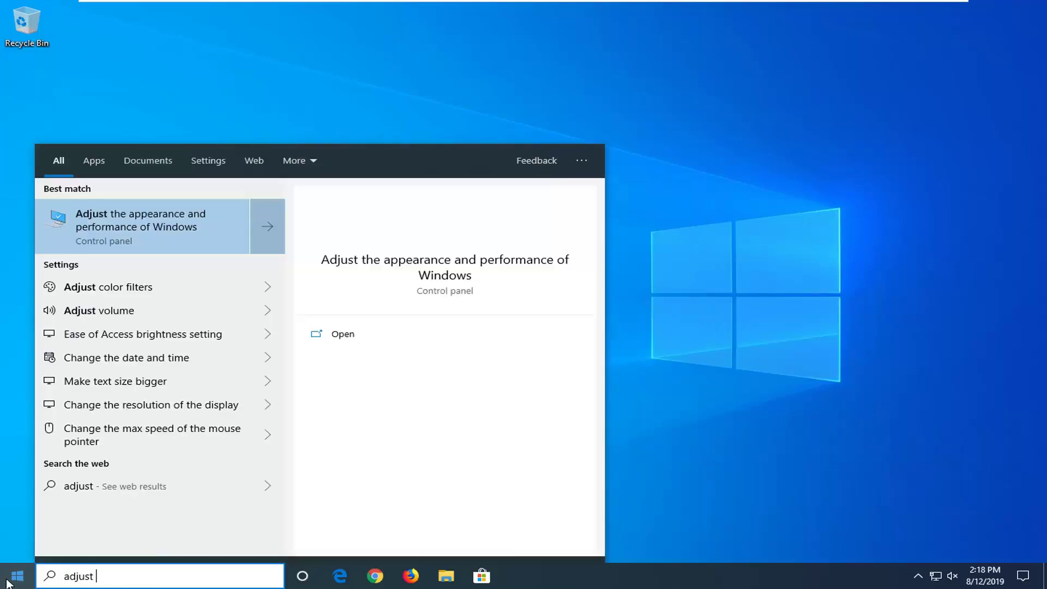
pyautogui.write(' performance')
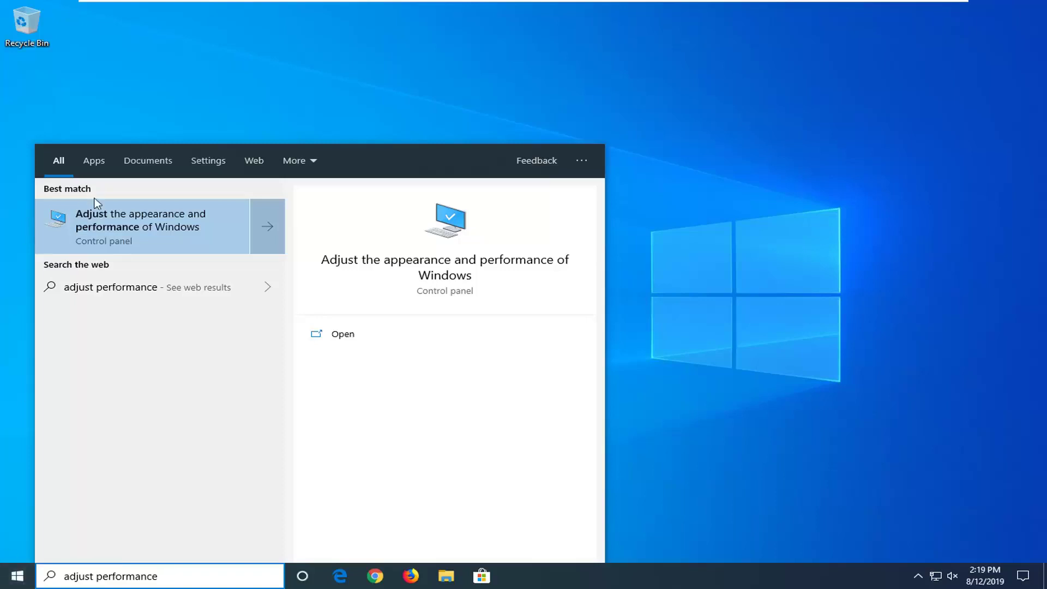
pyautogui.click(119, 233)
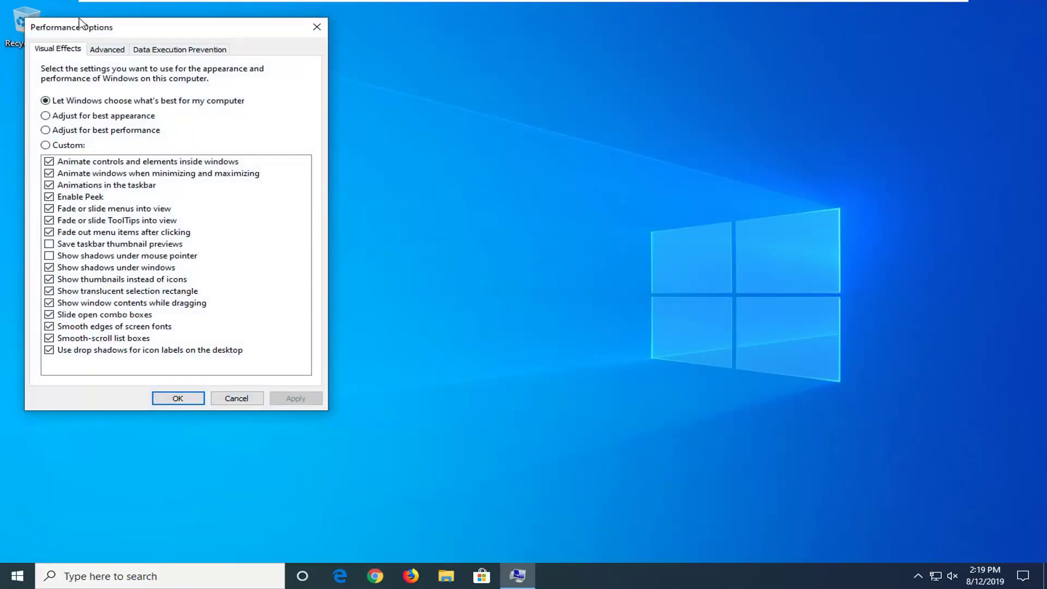
pyautogui.moveTo(124, 29); pyautogui.dragTo(382, 74)
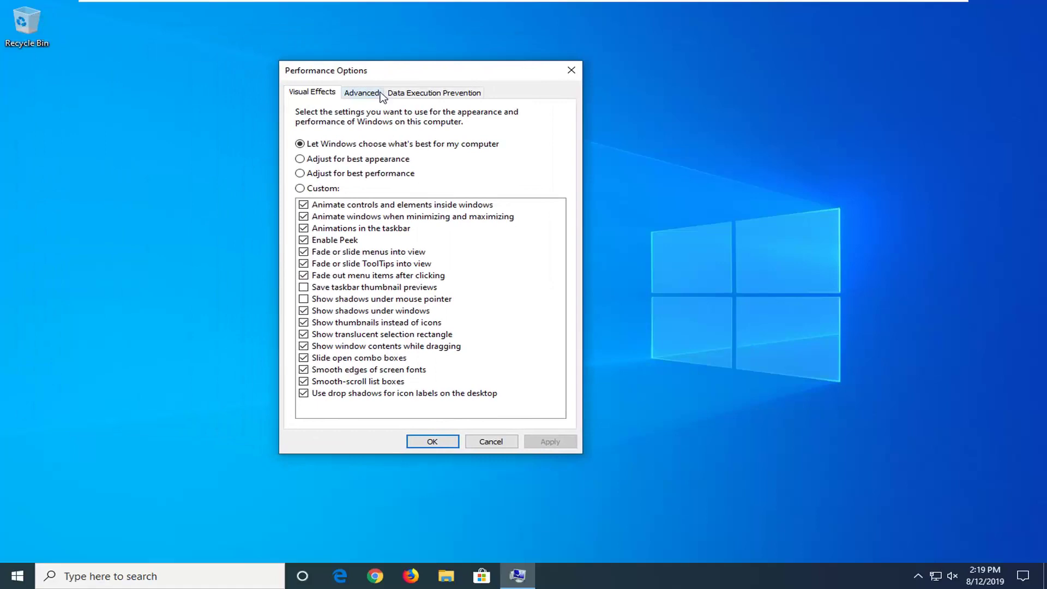
pyautogui.click(370, 94)
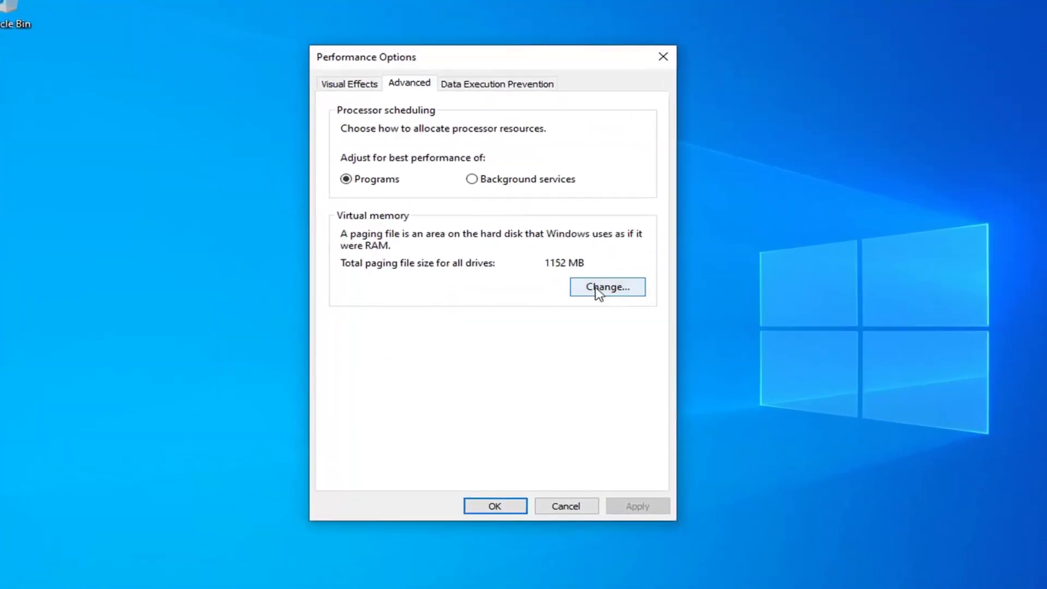
# Keep the C: paging file at a custom size of 1151 MB initial and 1200 MB maximum, confirming both dialogs.
pyautogui.click(599, 287)
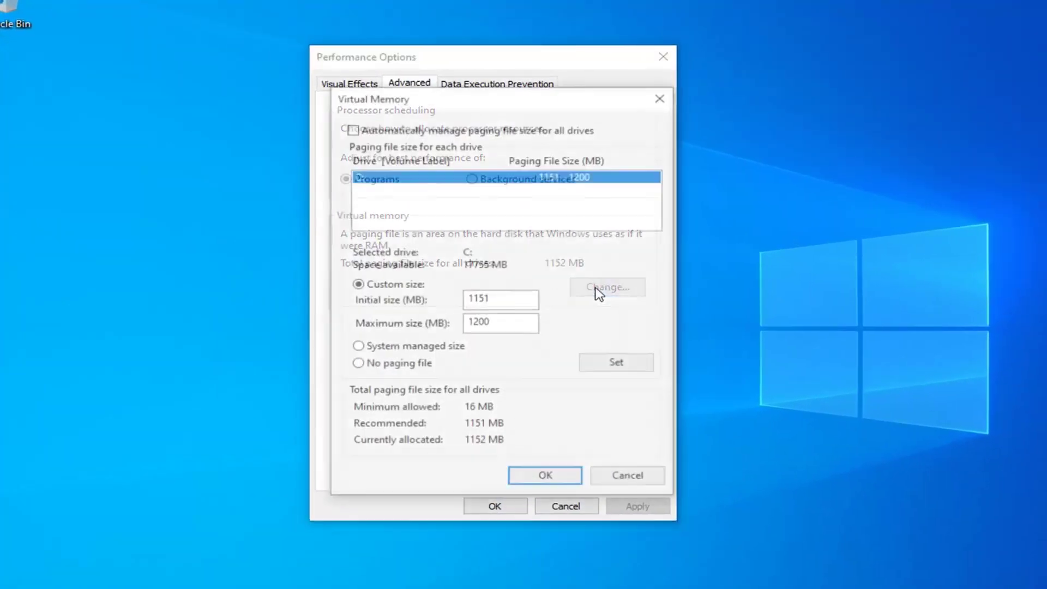
pyautogui.click(351, 129)
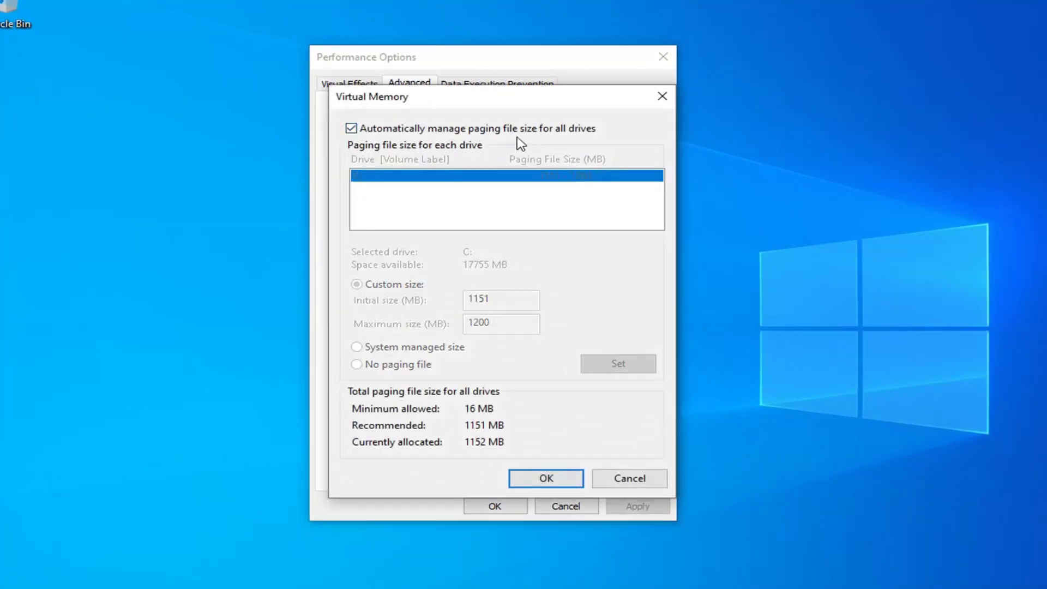
pyautogui.click(351, 129)
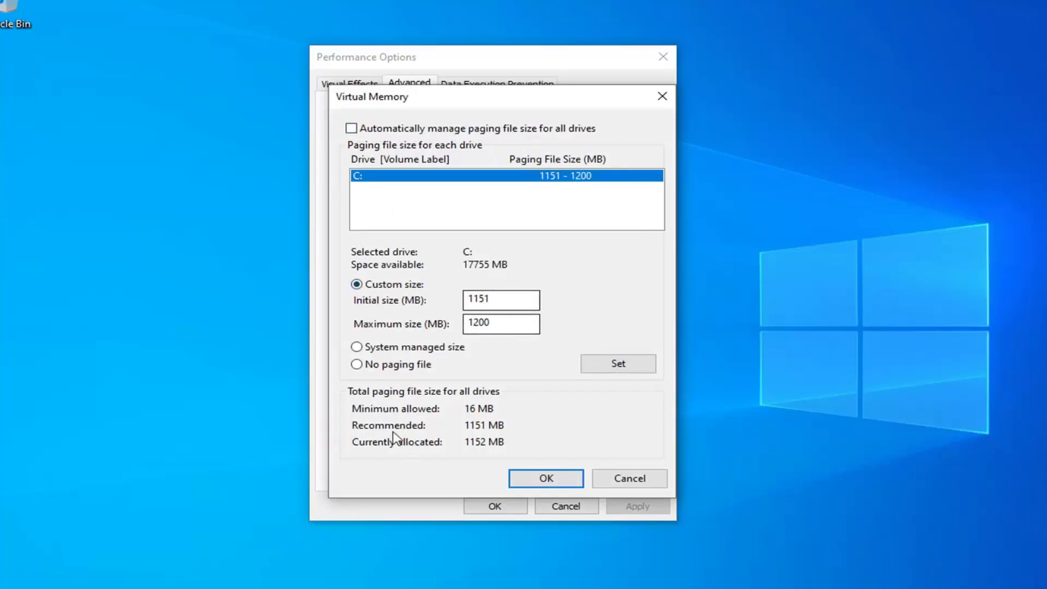
pyautogui.click(478, 299)
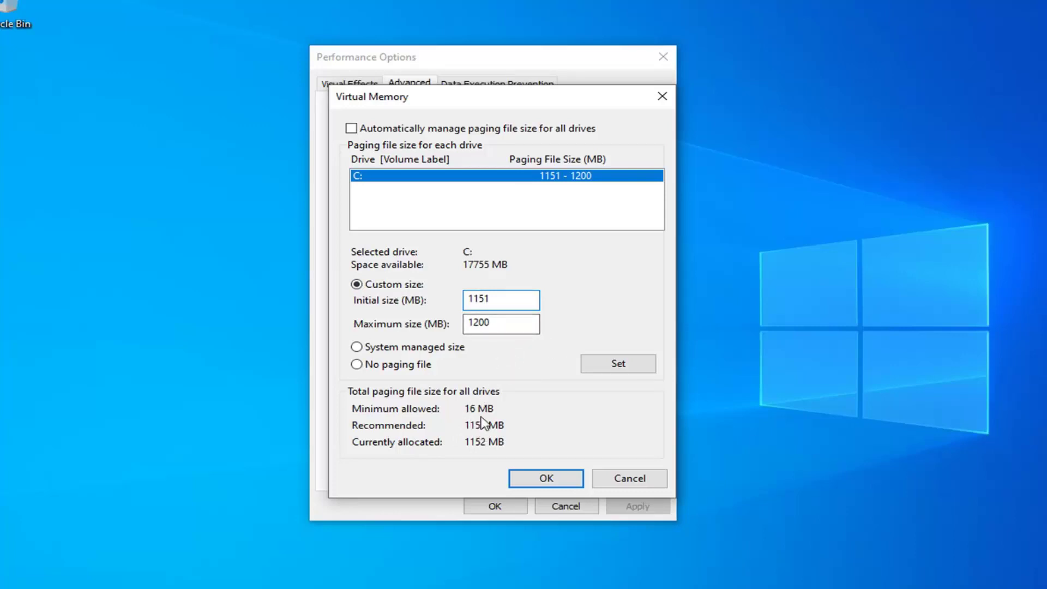
pyautogui.click(490, 323)
pyautogui.click(545, 480)
pyautogui.click(493, 506)
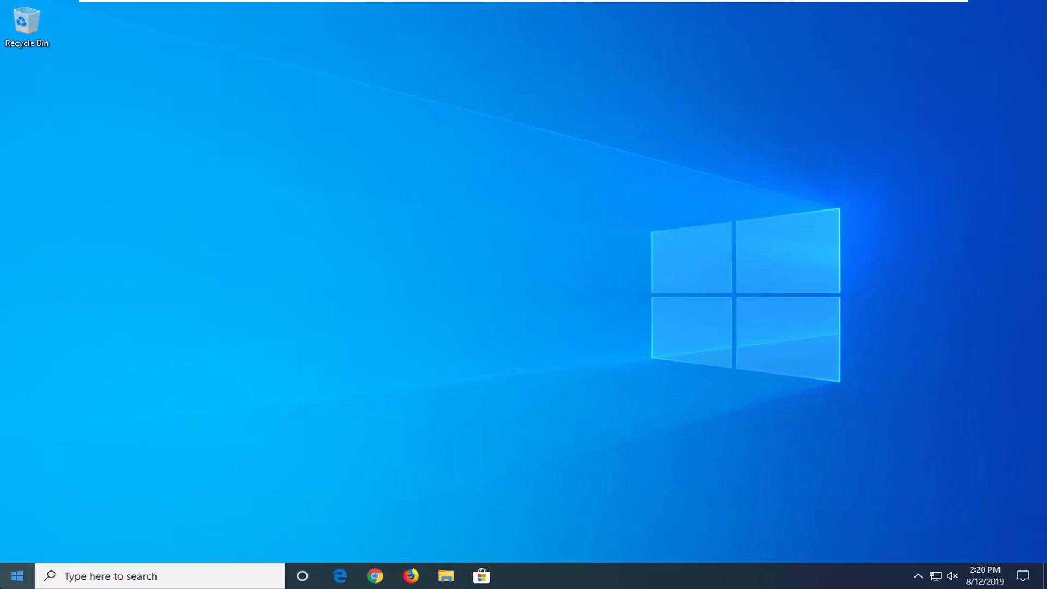
# Search 'windows features', open Turn Windows features on or off, and scroll through the feature list.
pyautogui.click(11, 576)
pyautogui.write('windo')
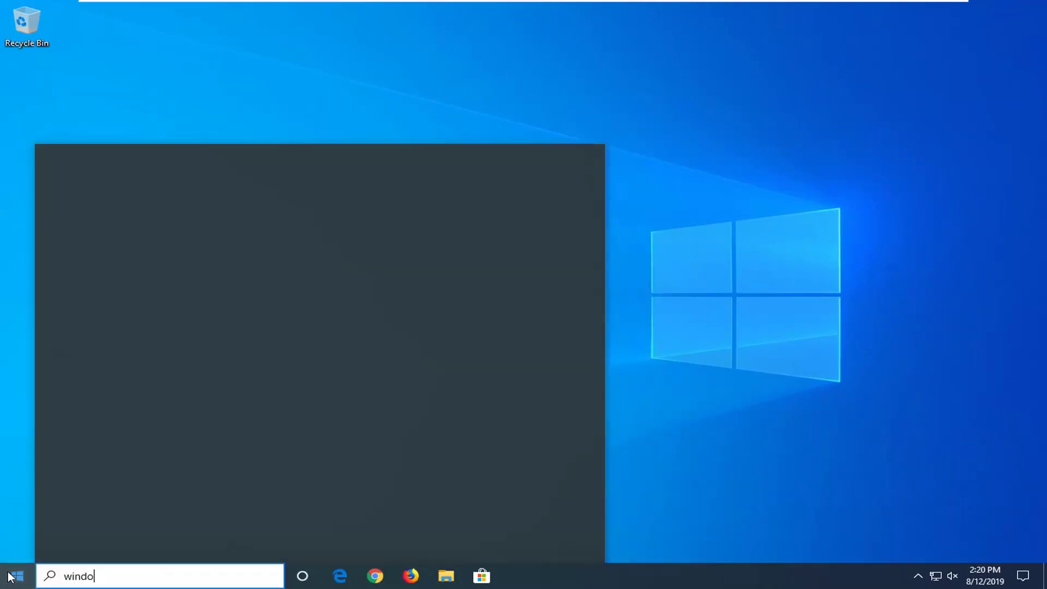
pyautogui.write('ws features')
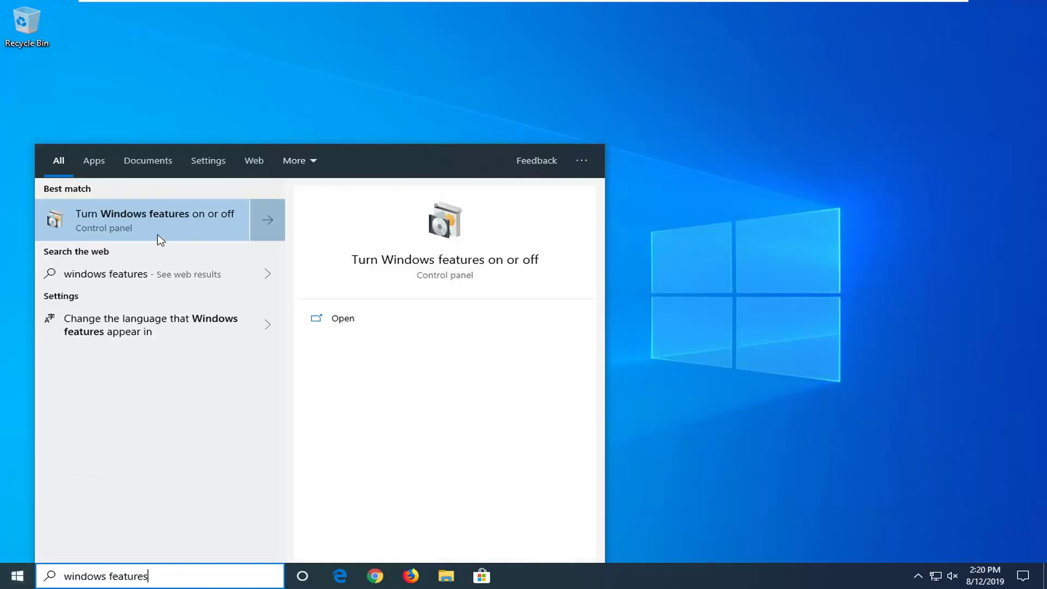
pyautogui.click(161, 218)
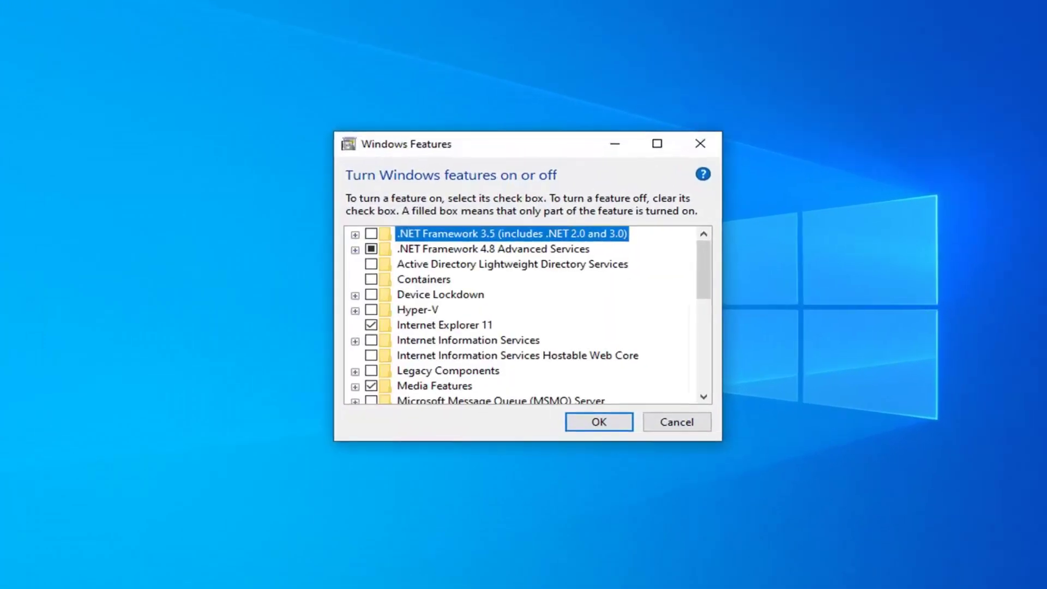
pyautogui.scroll(-4, 486, 313)
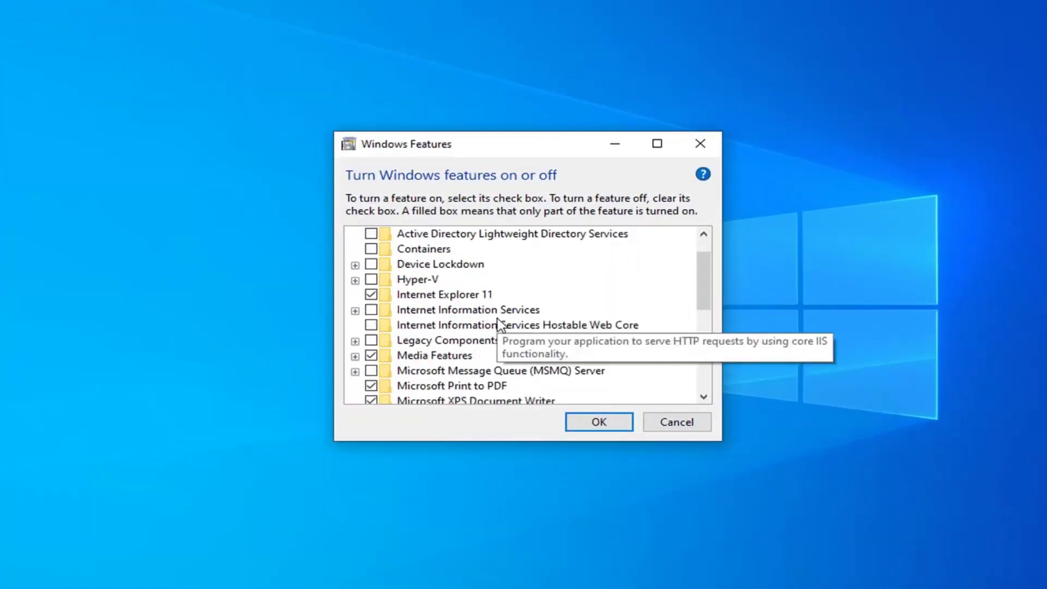
pyautogui.scroll(-2, 504, 326)
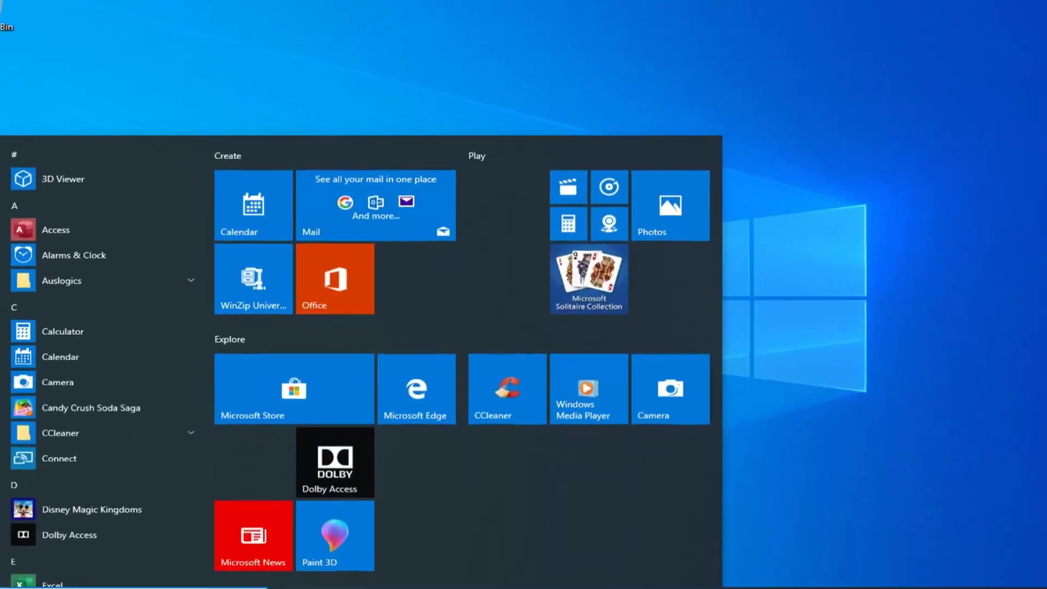
# Open Device Manager, expand Display adapters, and bring up the VMware SVGA 3D adapter's actions.
pyautogui.write('device manager')
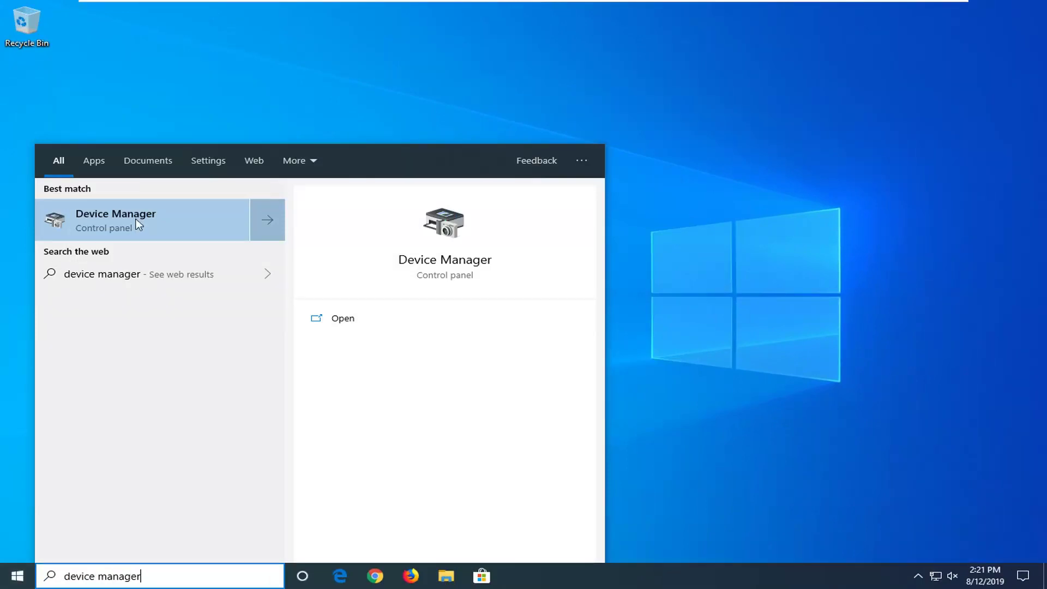
pyautogui.click(138, 224)
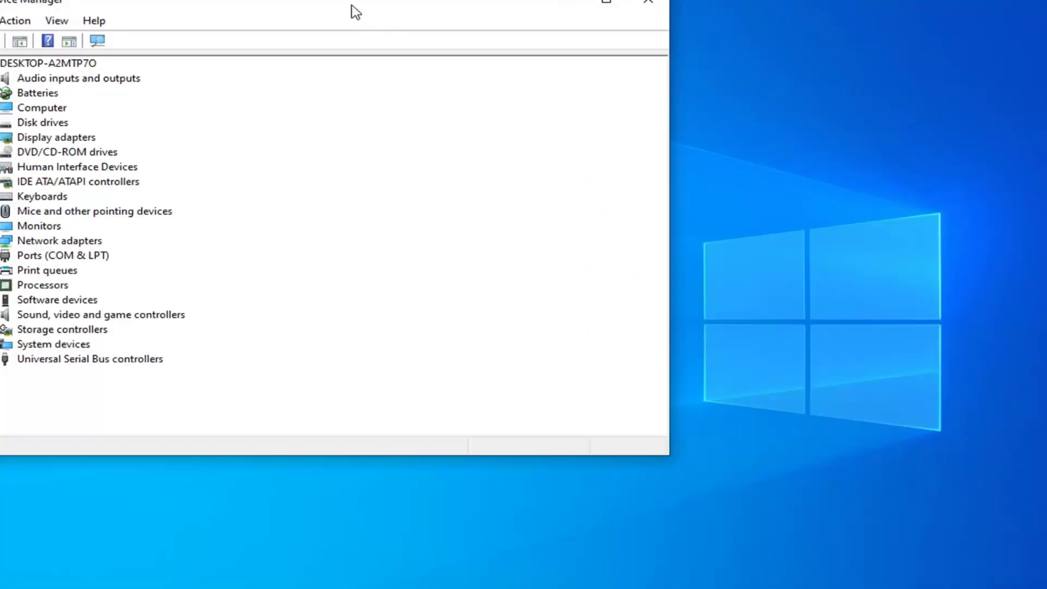
pyautogui.moveTo(354, 12); pyautogui.dragTo(547, 68)
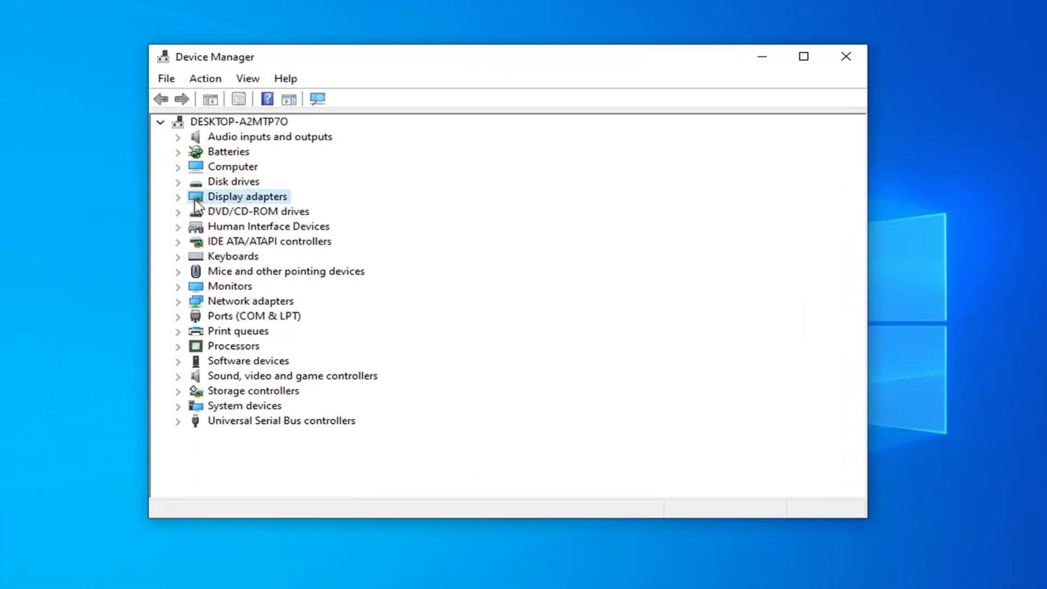
pyautogui.doubleClick(232, 198)
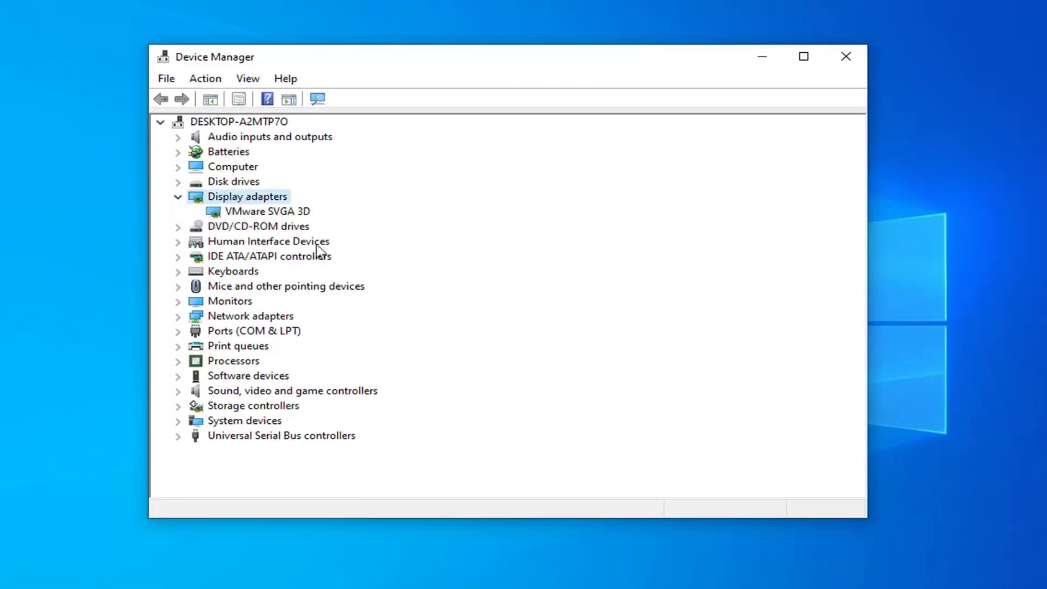
pyautogui.click(280, 213)
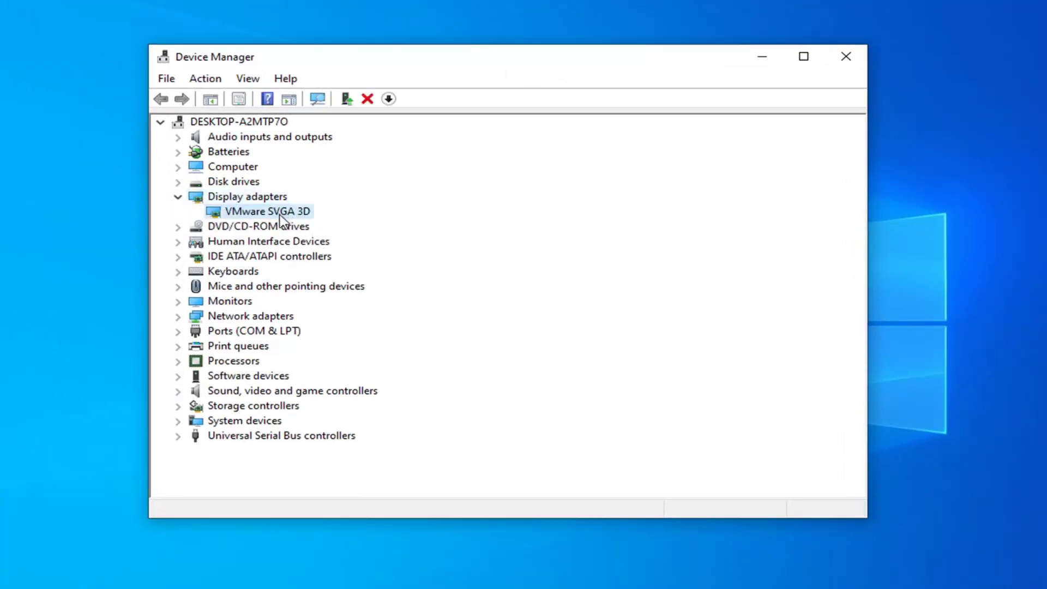
pyautogui.rightClick(280, 218)
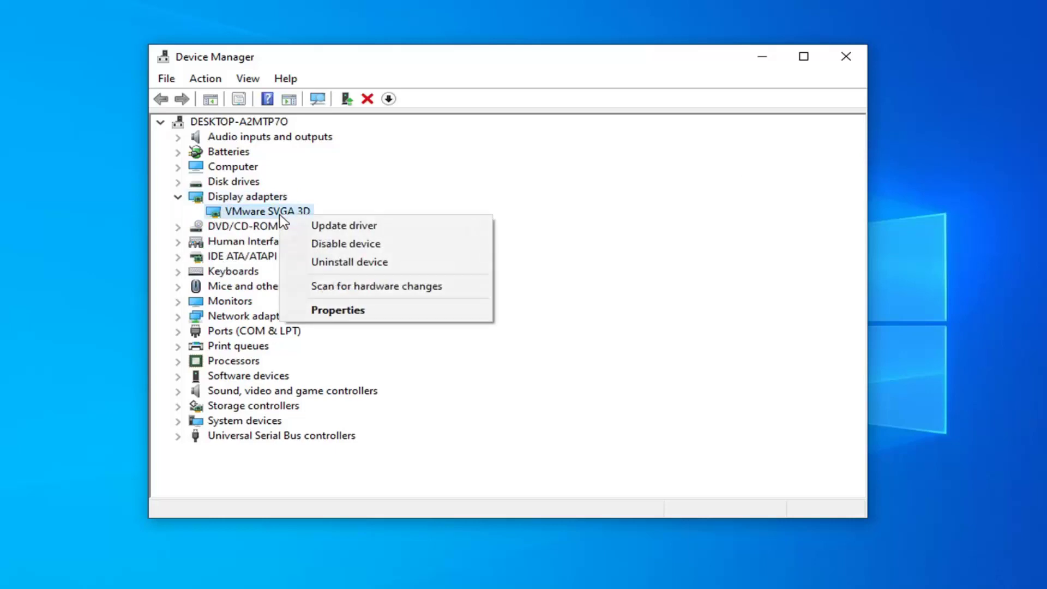
# Search automatically for an updated VMware SVGA 3D driver, then close the wizard and Device Manager.
pyautogui.click(343, 231)
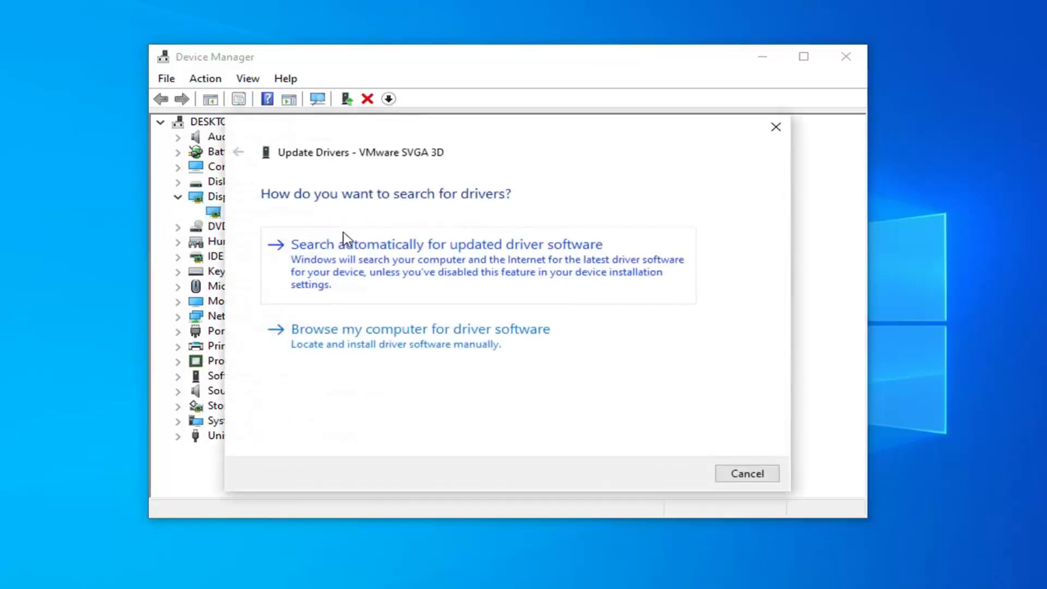
pyautogui.click(439, 260)
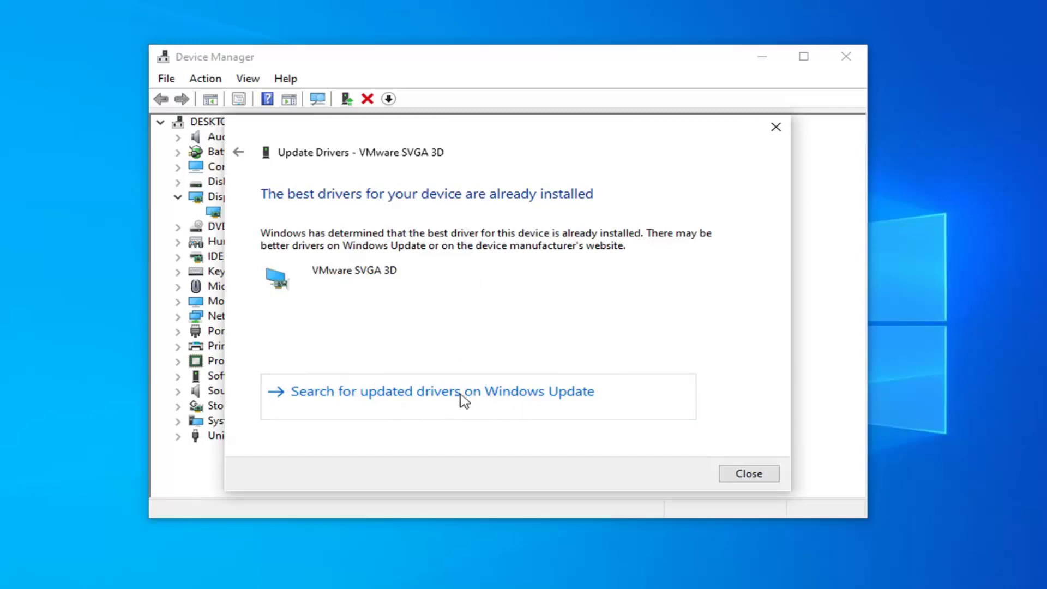
pyautogui.click(751, 480)
pyautogui.click(846, 61)
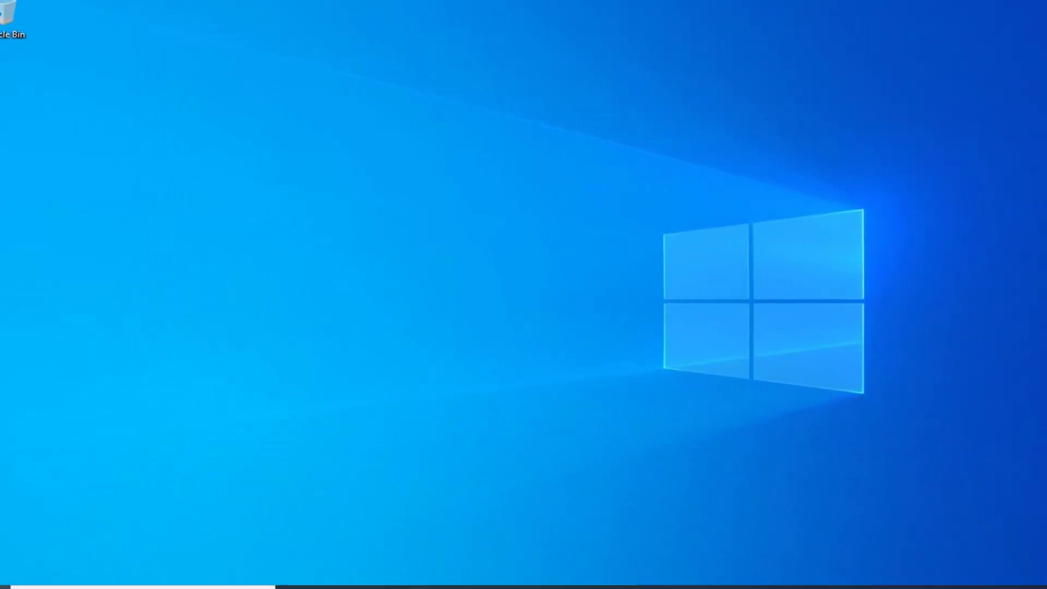
# Search 'programs and features', open Apps & features, and scroll past apps like Auslogics Disk Defrag and CCleaner.
pyautogui.press('super')
pyautogui.write('programs')
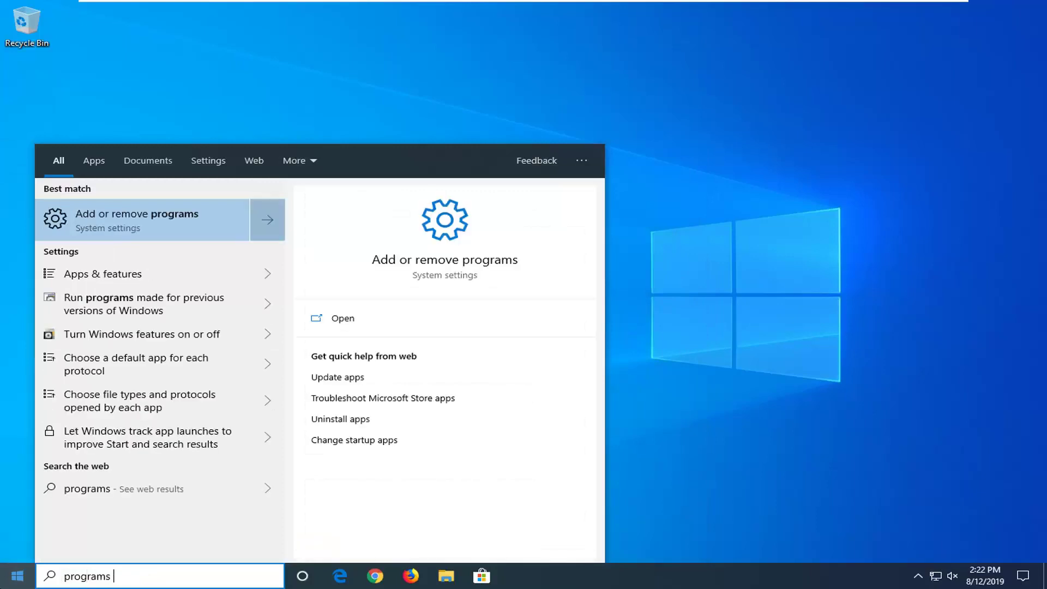
pyautogui.write(' and features')
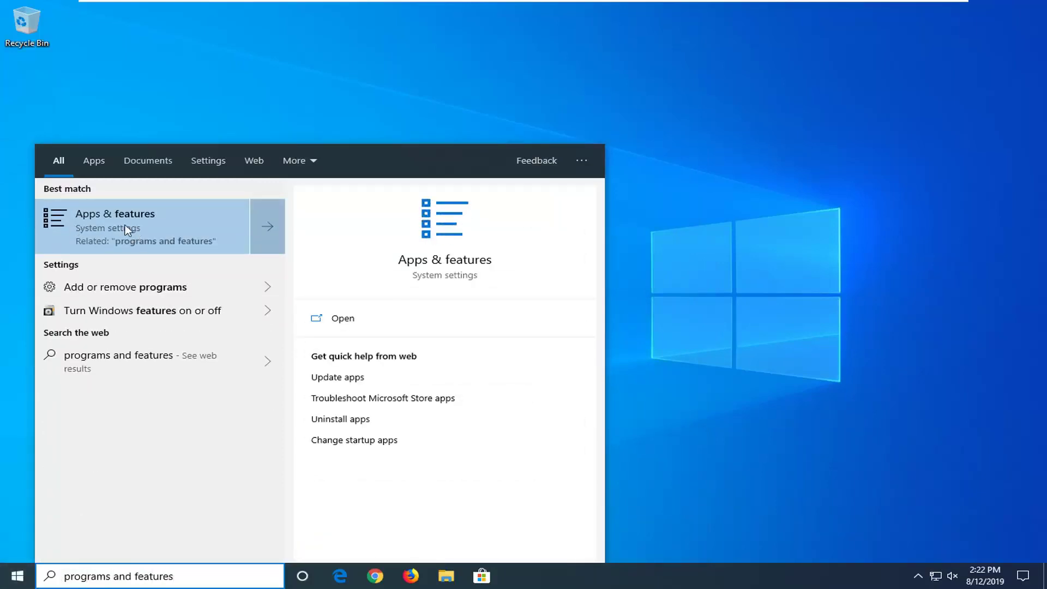
pyautogui.click(105, 233)
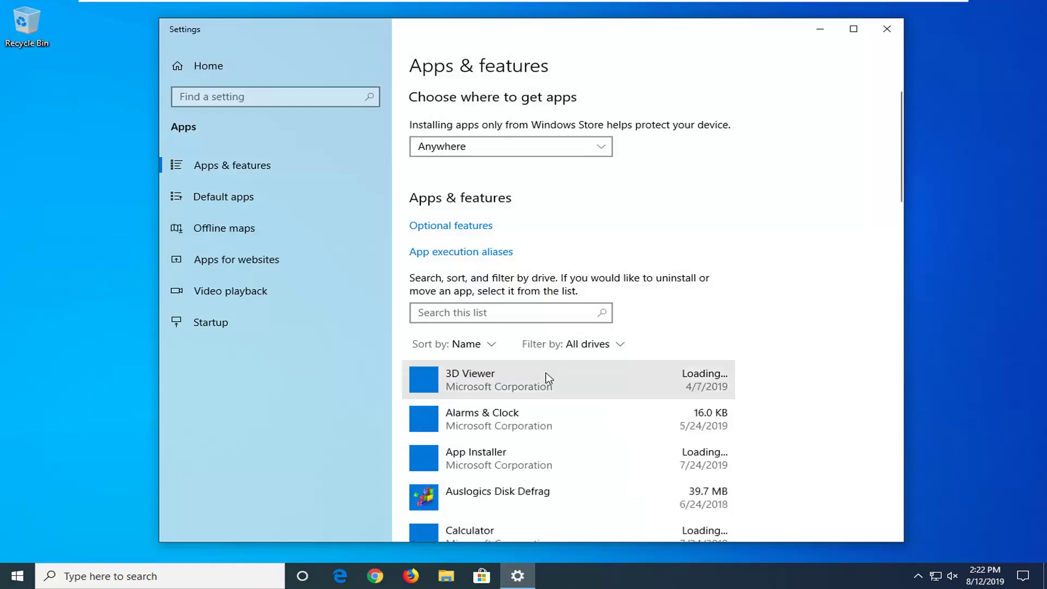
pyautogui.scroll(-1, 545, 380)
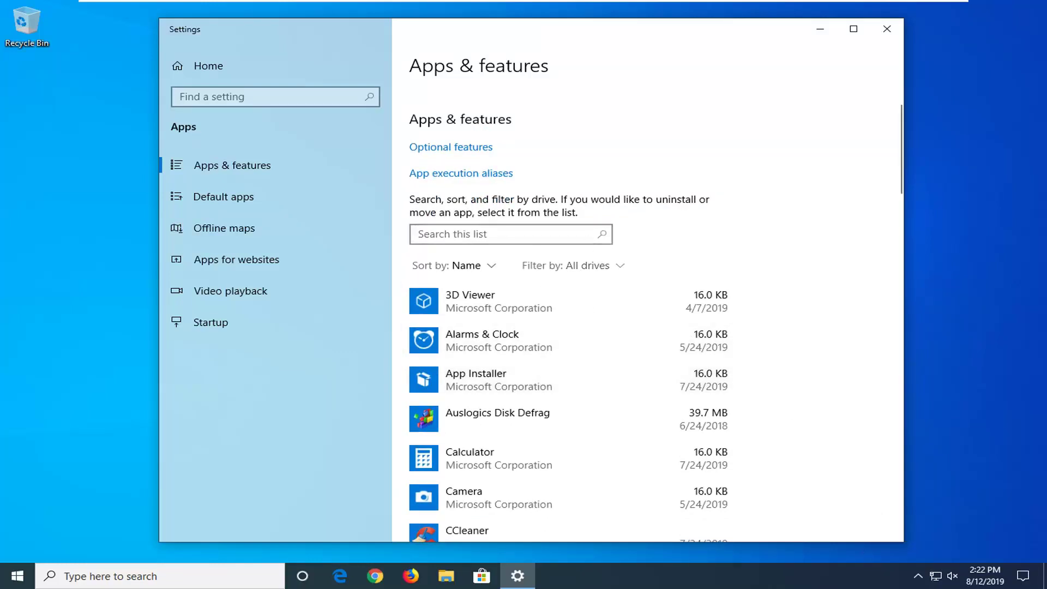
pyautogui.scroll(-3, 587, 242)
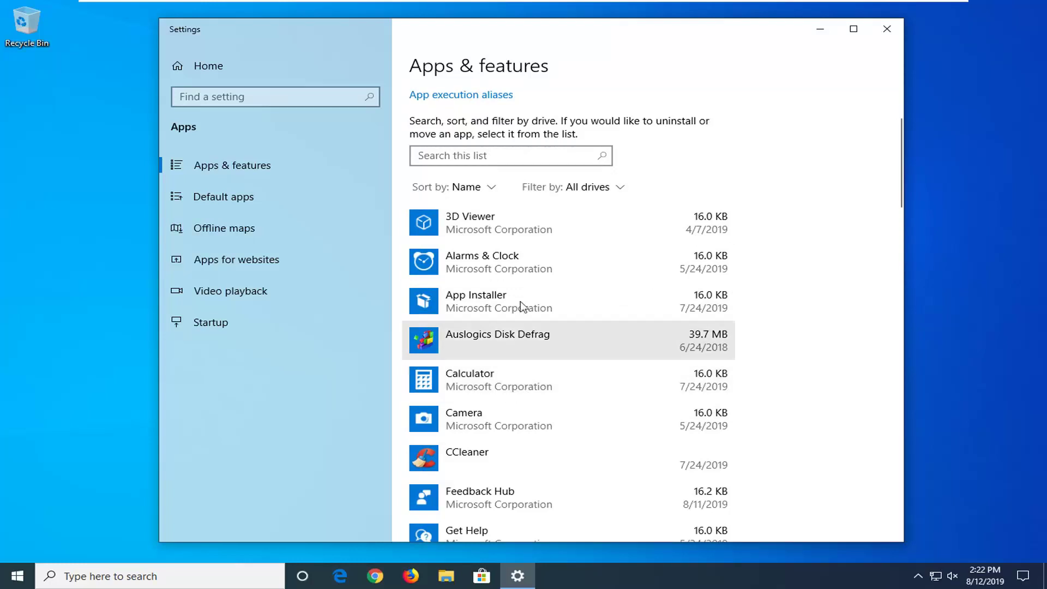
# Expand the 3D Viewer and Alarms & Clock entries to review their options.
pyautogui.click(474, 230)
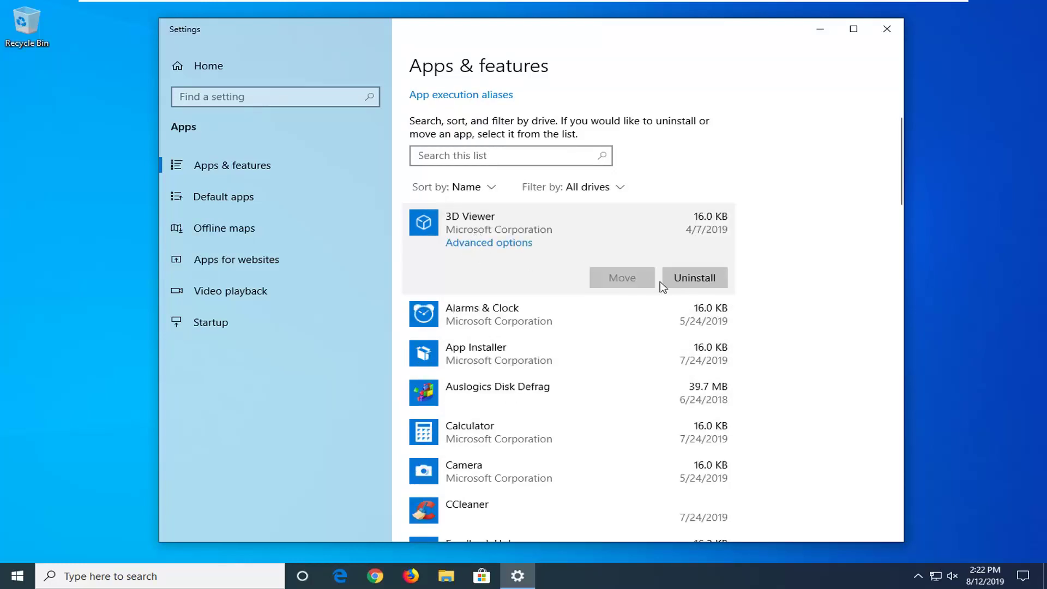
pyautogui.click(485, 315)
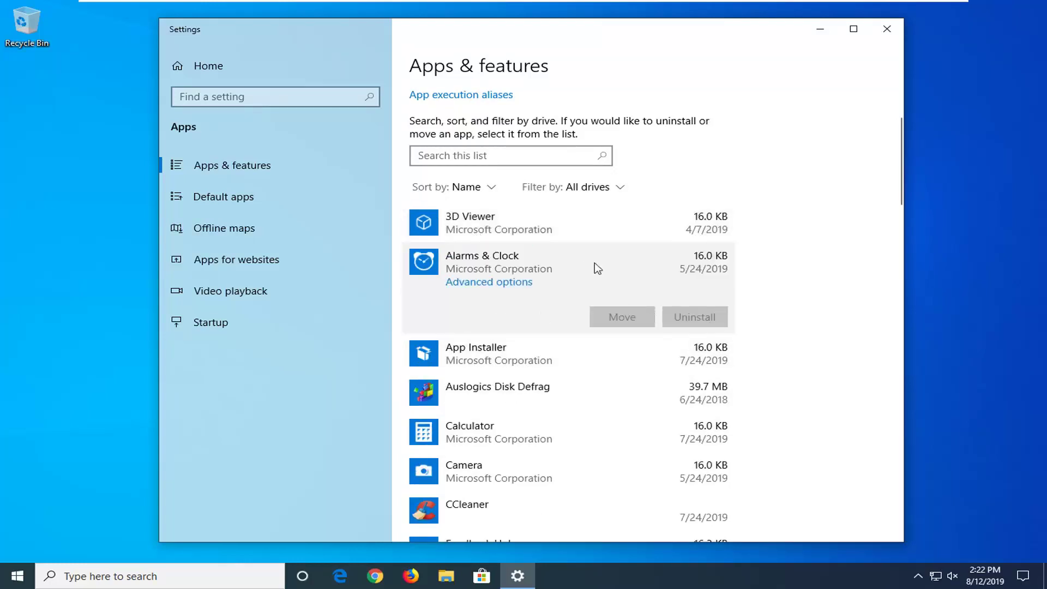
pyautogui.click(578, 232)
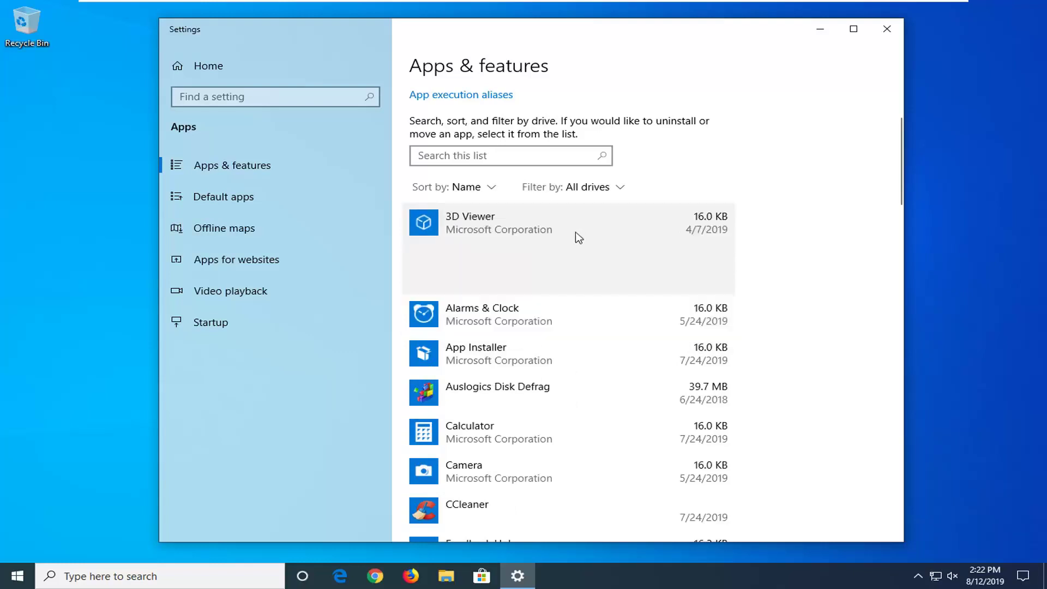
pyautogui.click(496, 326)
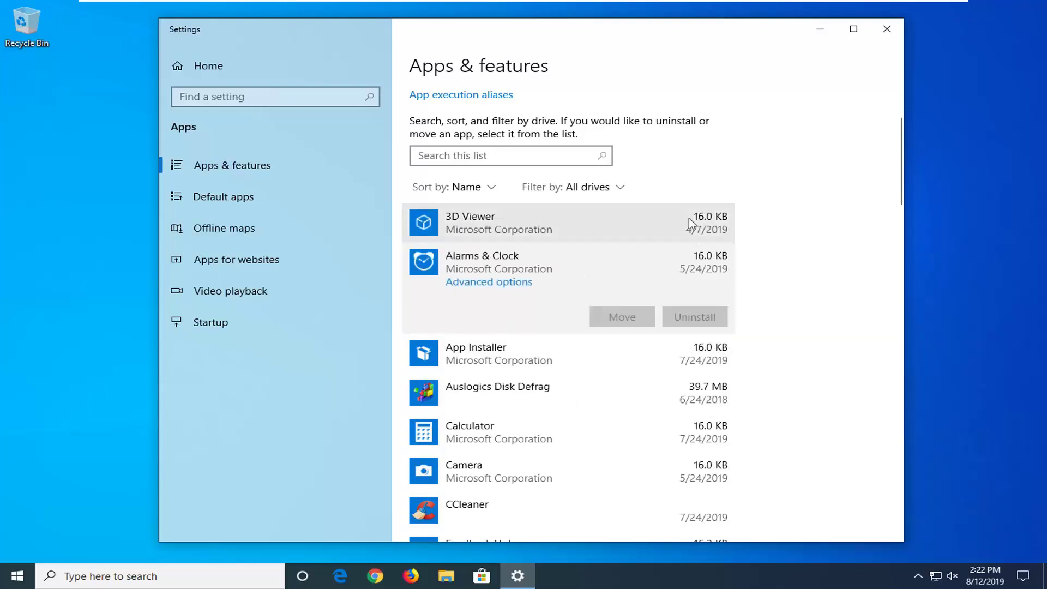
# Look through the rest of the installed apps list, then close Settings.
pyautogui.scroll(-2, 545, 335)
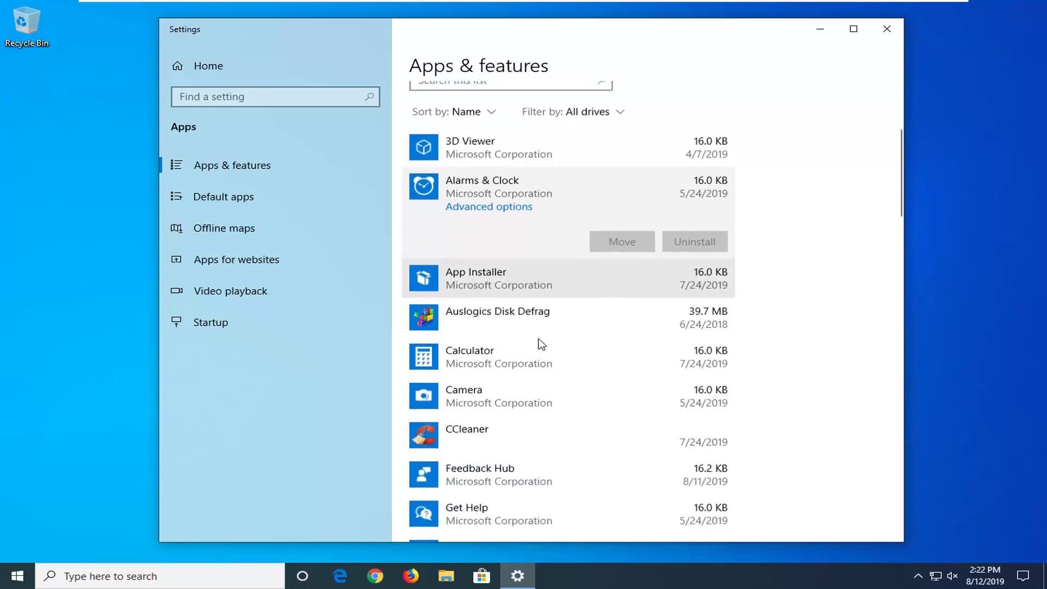
pyautogui.scroll(-2, 496, 404)
pyautogui.scroll(-2, 492, 394)
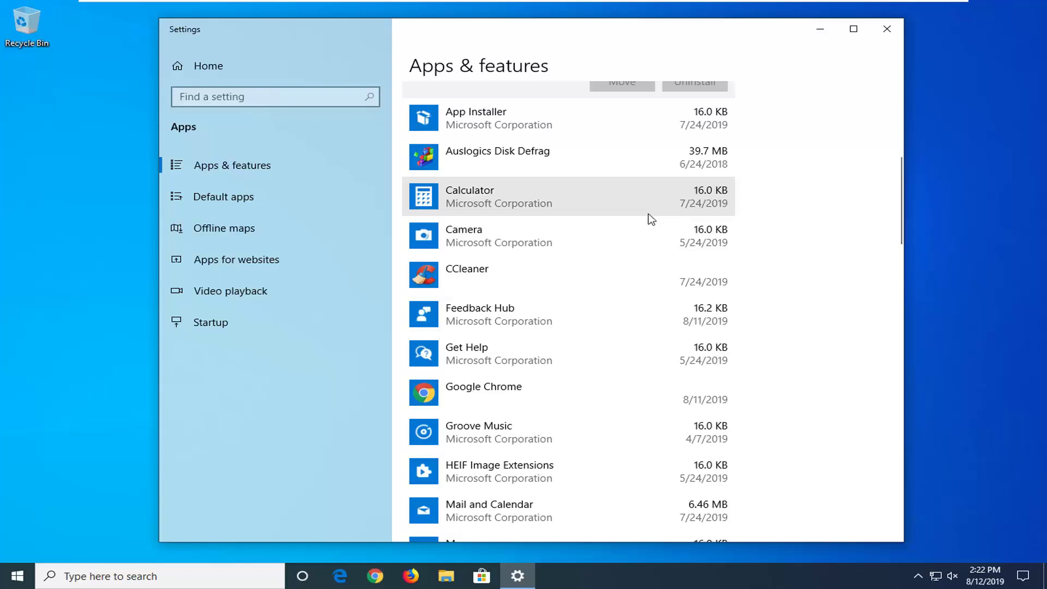
pyautogui.scroll(3, 651, 223)
pyautogui.scroll(3, 652, 228)
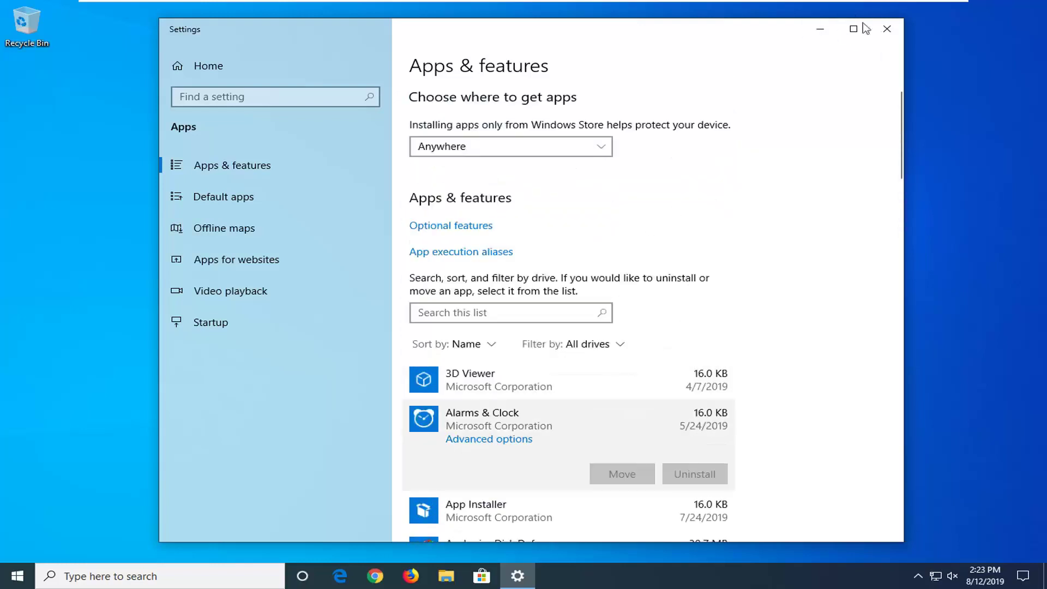
pyautogui.click(885, 31)
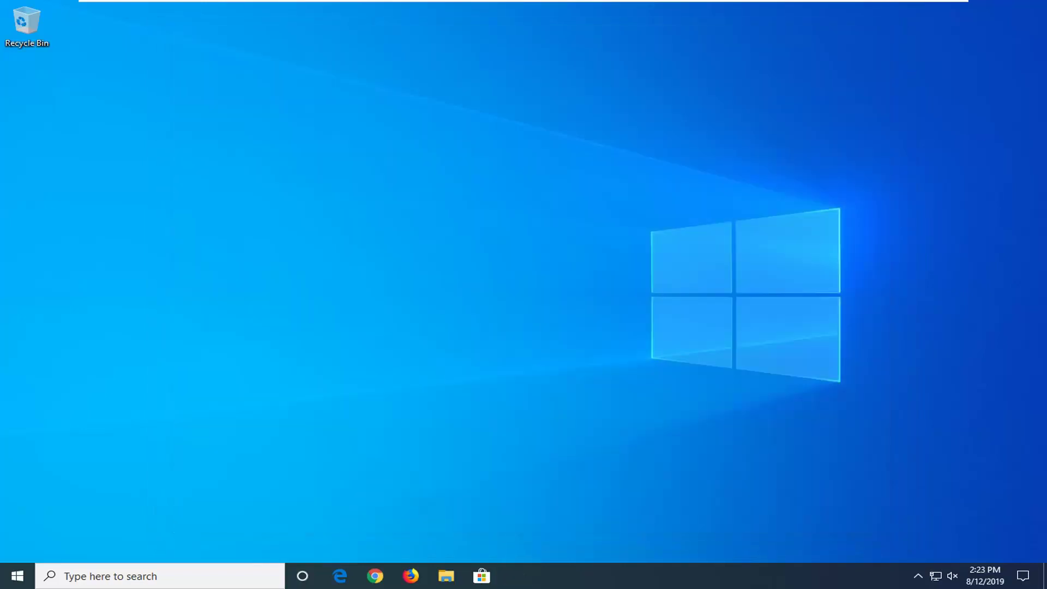